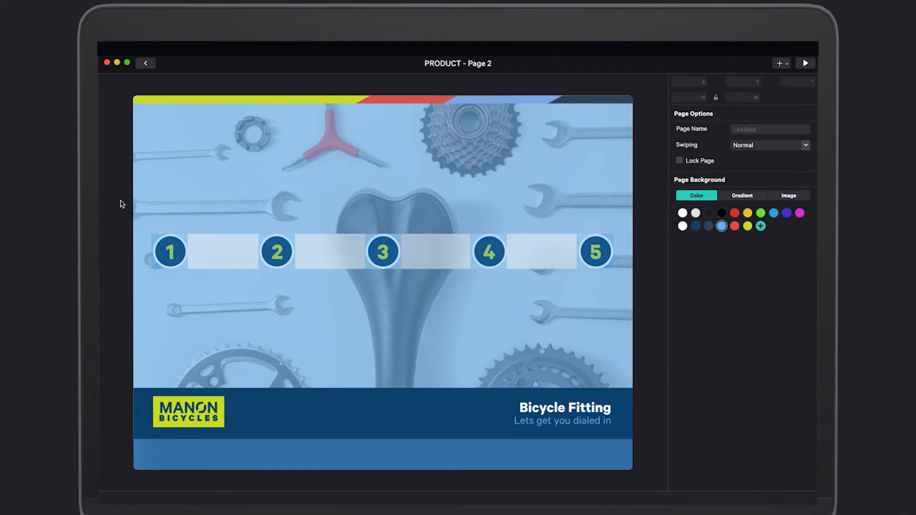
# Try the bicycle-tools background image at X 0, Y -170 with 100% opacity, and restore its original position and 35% opacity
pyautogui.click(185, 174)
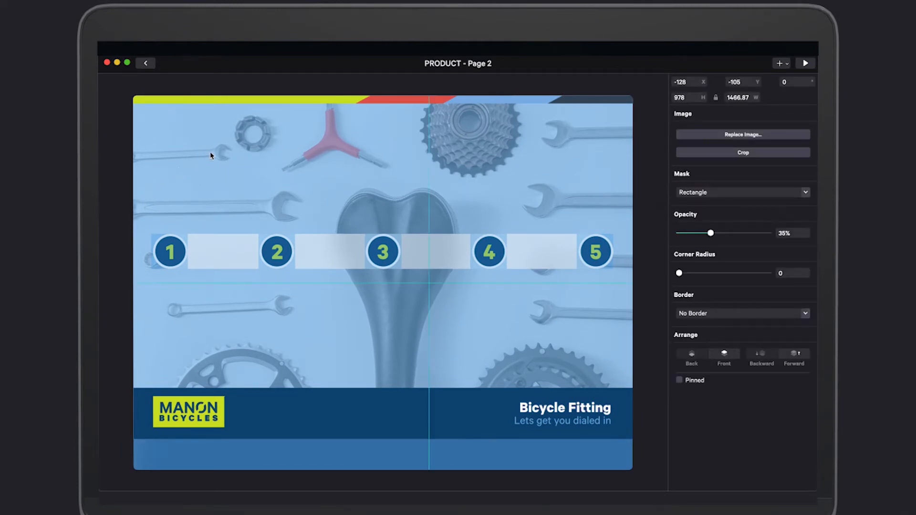
pyautogui.moveTo(211, 155); pyautogui.dragTo(236, 141)
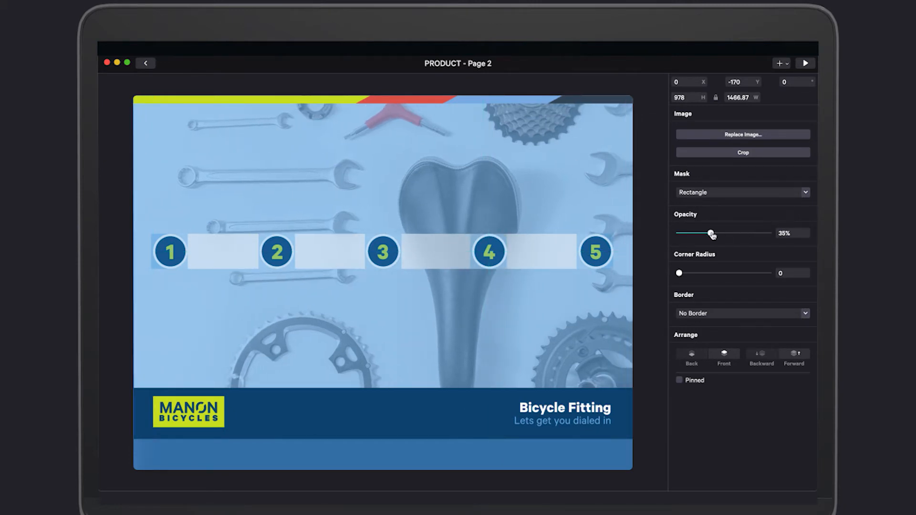
pyautogui.moveTo(711, 234); pyautogui.dragTo(770, 233)
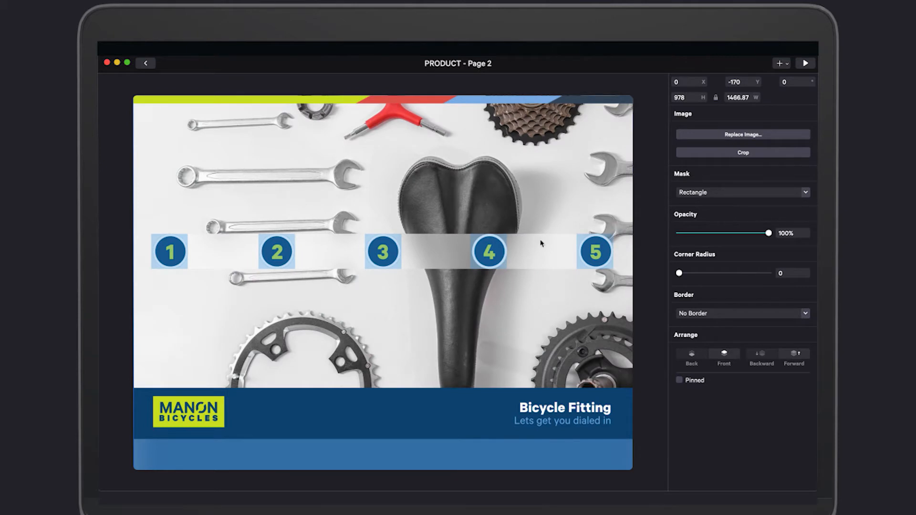
pyautogui.click(711, 233)
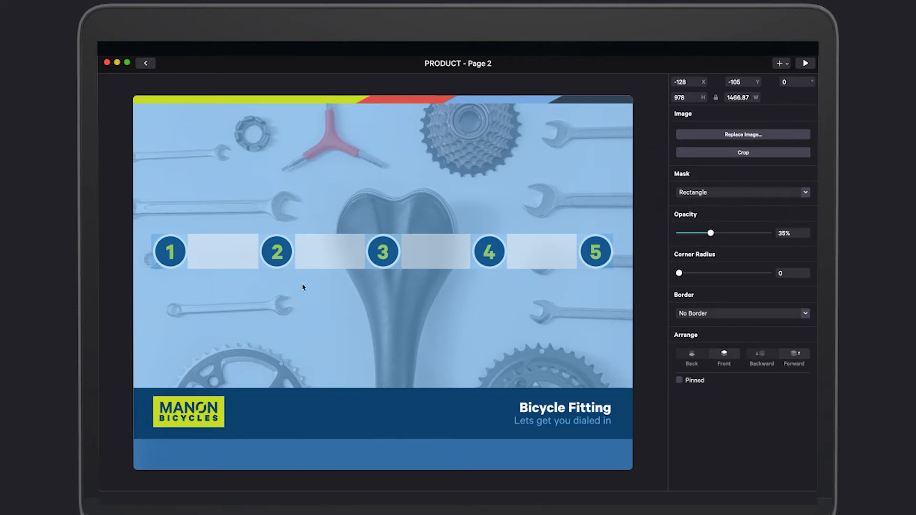
# Inspect the properties of the footer's heading text box and of the dark blue rectangle behind it
pyautogui.click(295, 418)
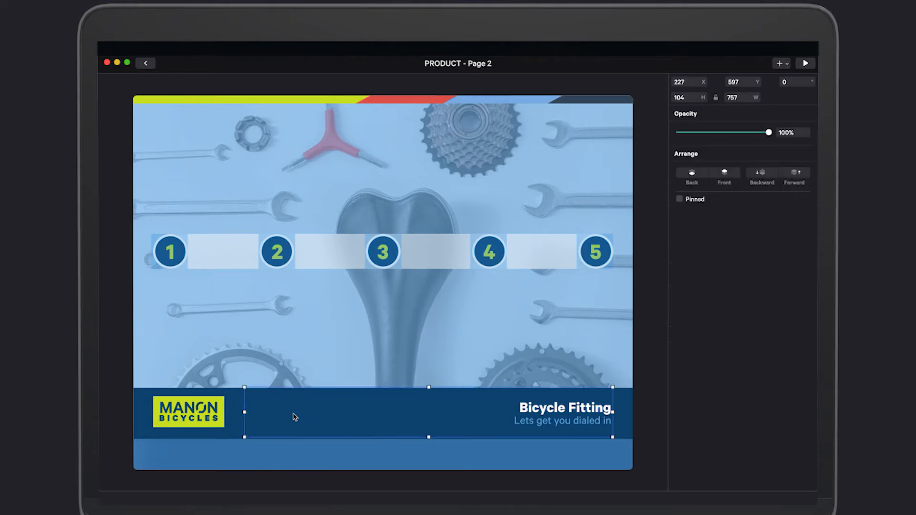
pyautogui.click(236, 400)
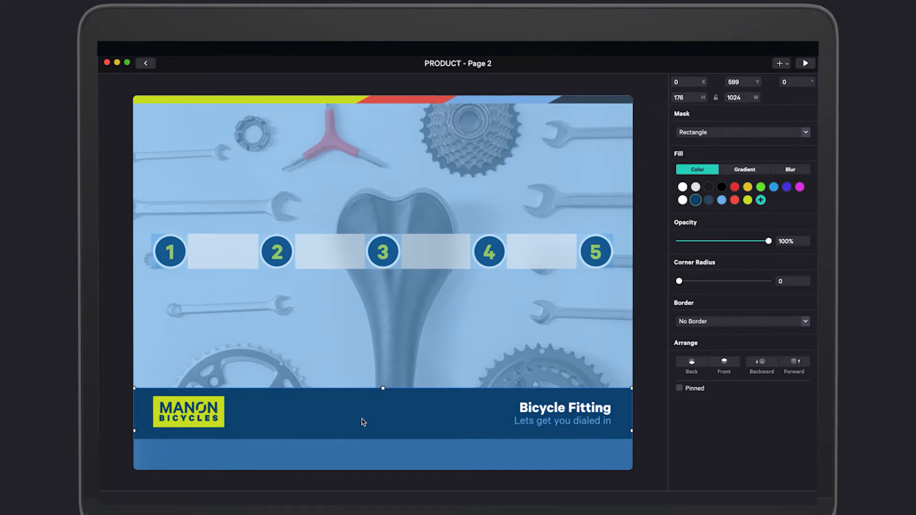
pyautogui.click(651, 360)
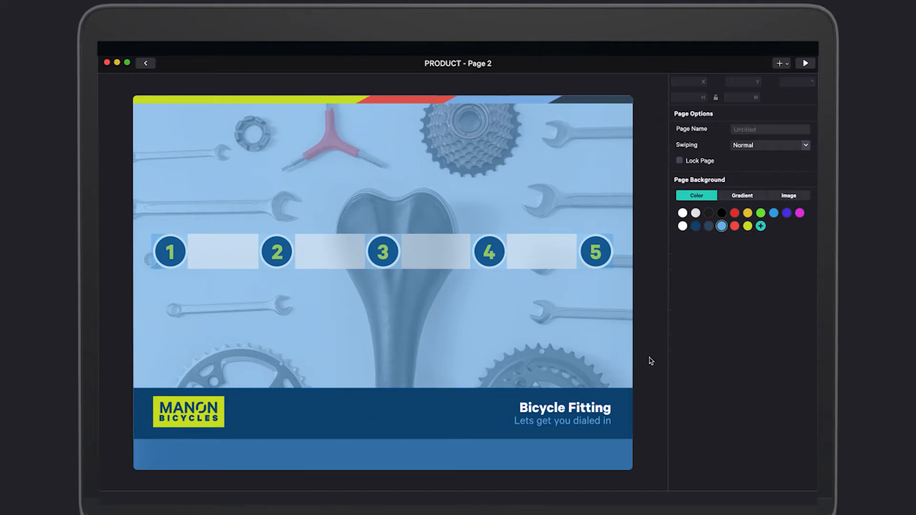
# Examine the font formatting of the footer heading "Bicycle Fitting" and the subheading "Lets get you dialed in"
pyautogui.click(577, 417)
pyautogui.moveTo(522, 406); pyautogui.dragTo(613, 408)
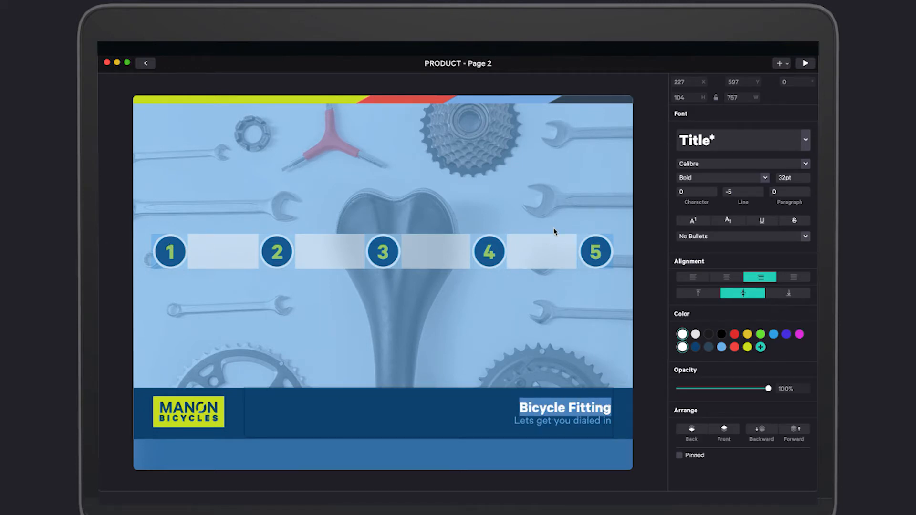
pyautogui.click(570, 414)
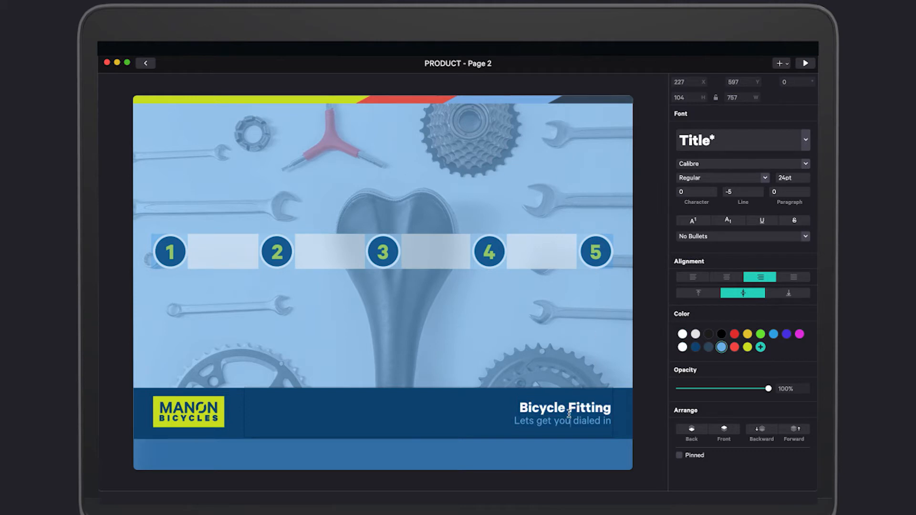
pyautogui.moveTo(515, 420); pyautogui.dragTo(623, 423)
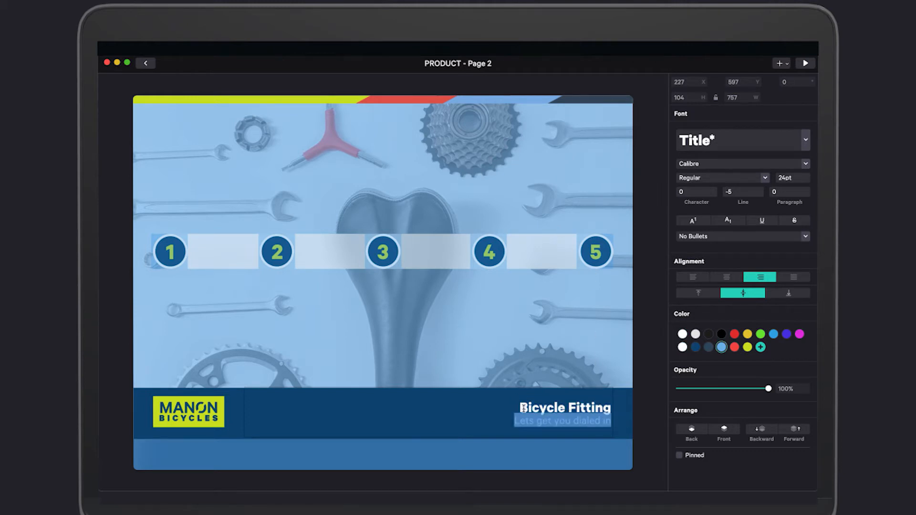
pyautogui.click(641, 401)
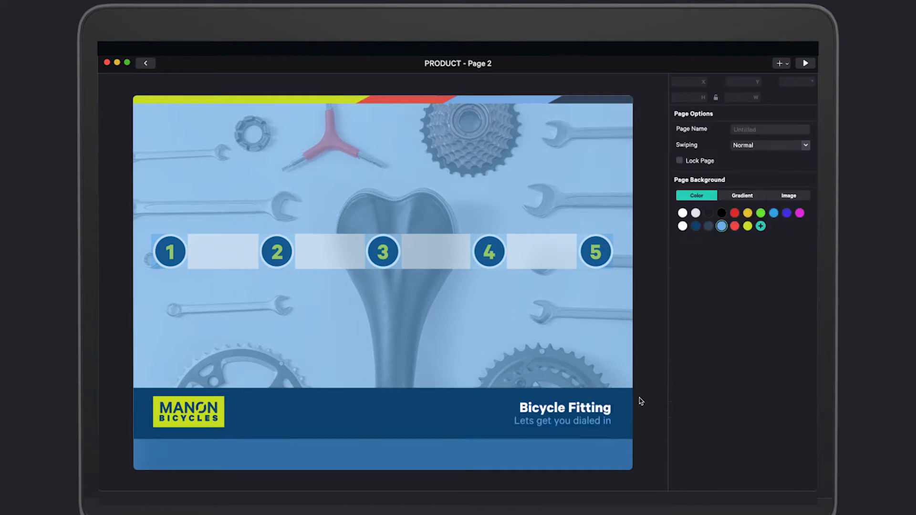
# Check the position and size of the footer text box and the Manon Bicycles logo image
pyautogui.click(567, 410)
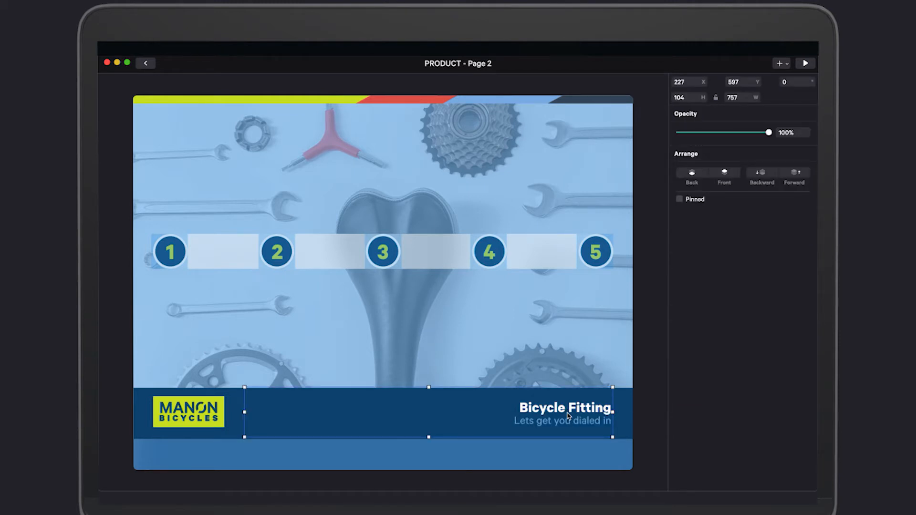
pyautogui.click(189, 426)
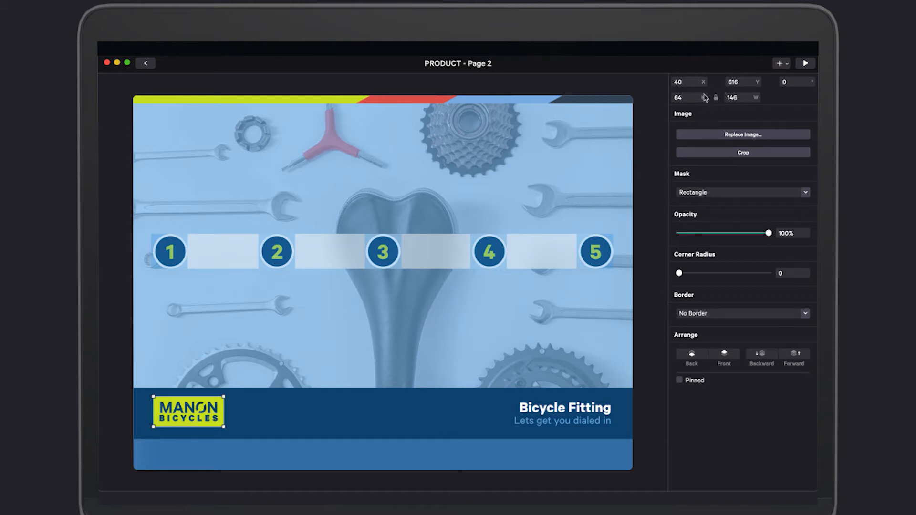
pyautogui.click(646, 178)
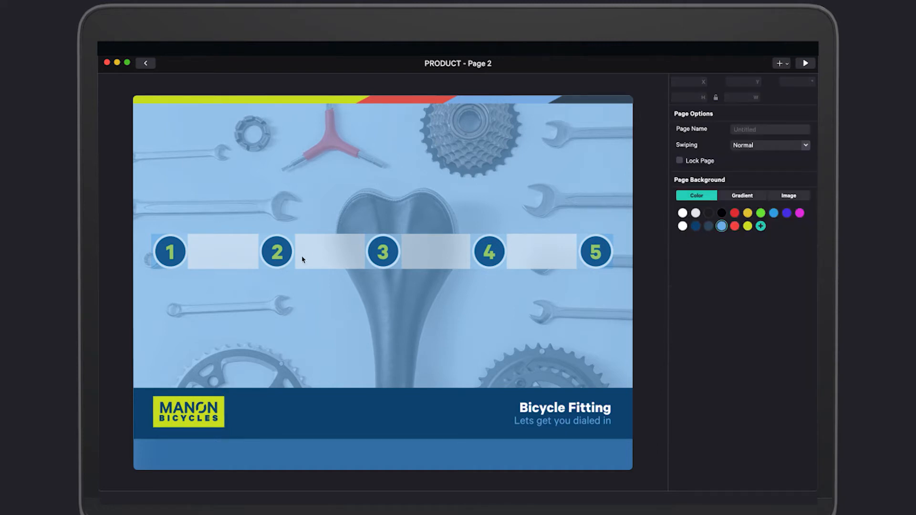
# Pull the circle behind number 2 off the bar to about X 148, Y 185 and view the insertable shape types
pyautogui.click(255, 252)
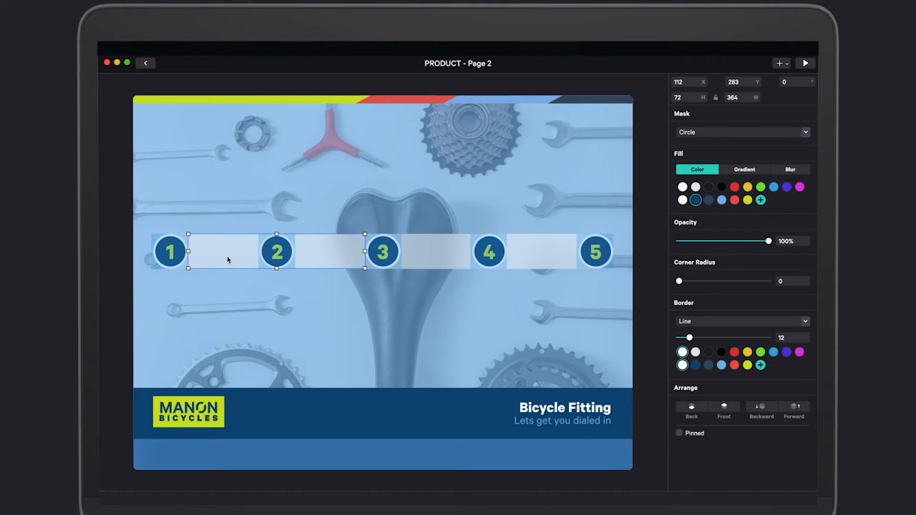
pyautogui.moveTo(228, 259); pyautogui.dragTo(244, 213)
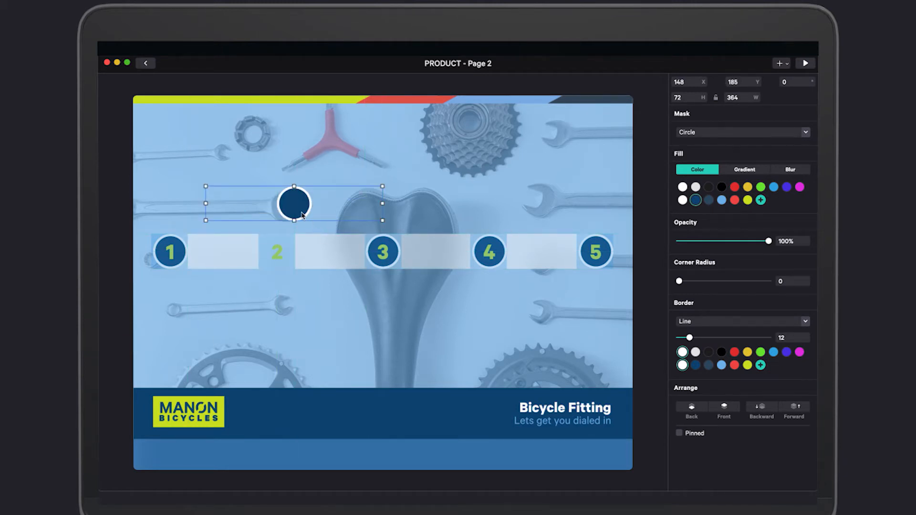
pyautogui.click(780, 66)
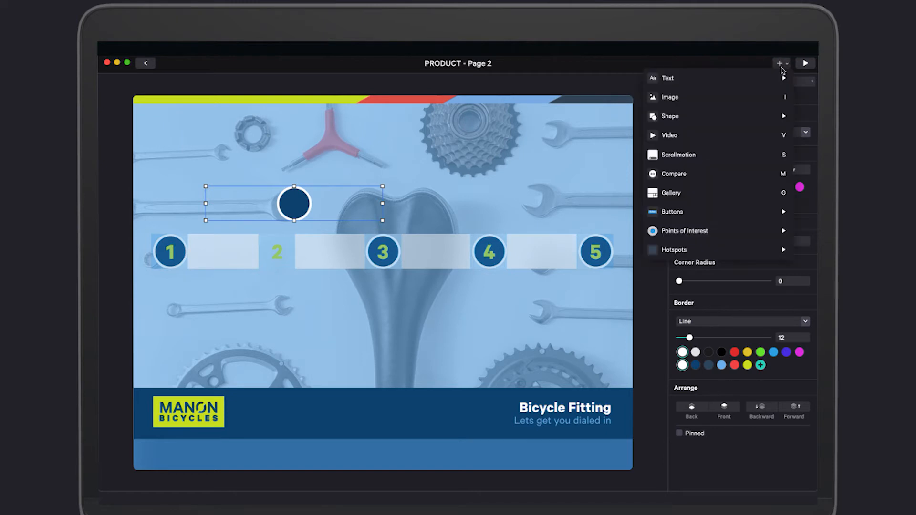
pyautogui.moveTo(740, 116)
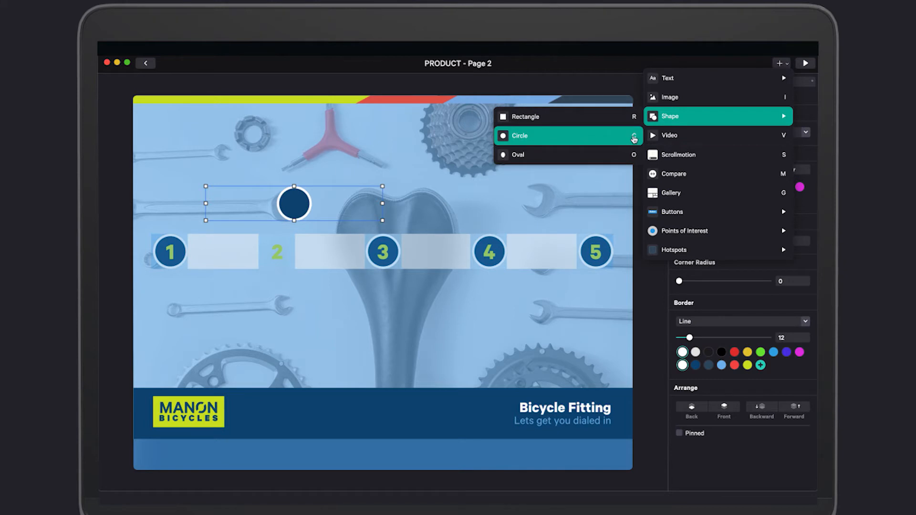
pyautogui.click(623, 89)
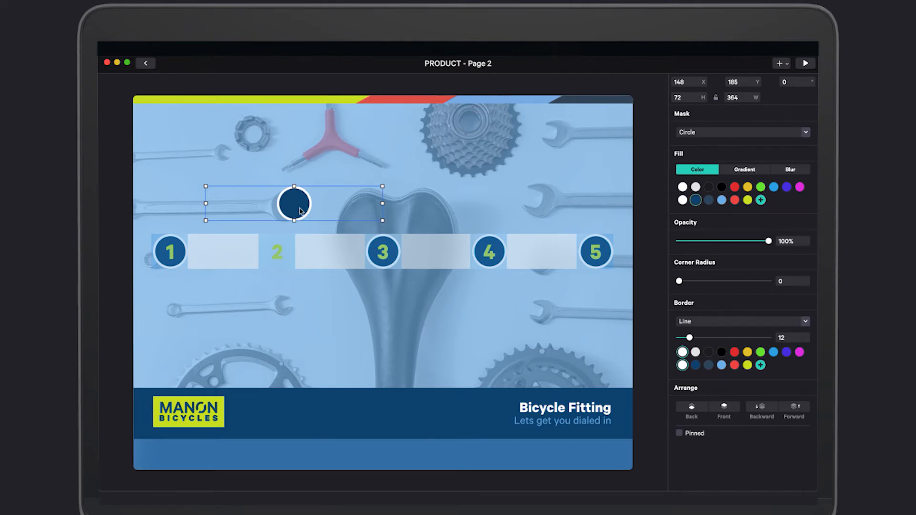
# Move the rounded translucent bar to about X 24, Y 83, view its Blur fill, and return it to X 40, Y 283
pyautogui.click(325, 259)
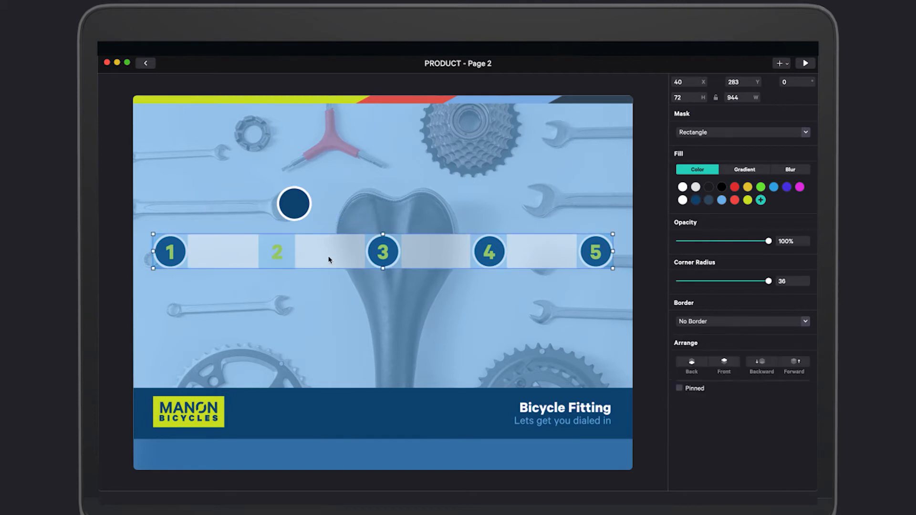
pyautogui.moveTo(321, 242); pyautogui.dragTo(342, 184)
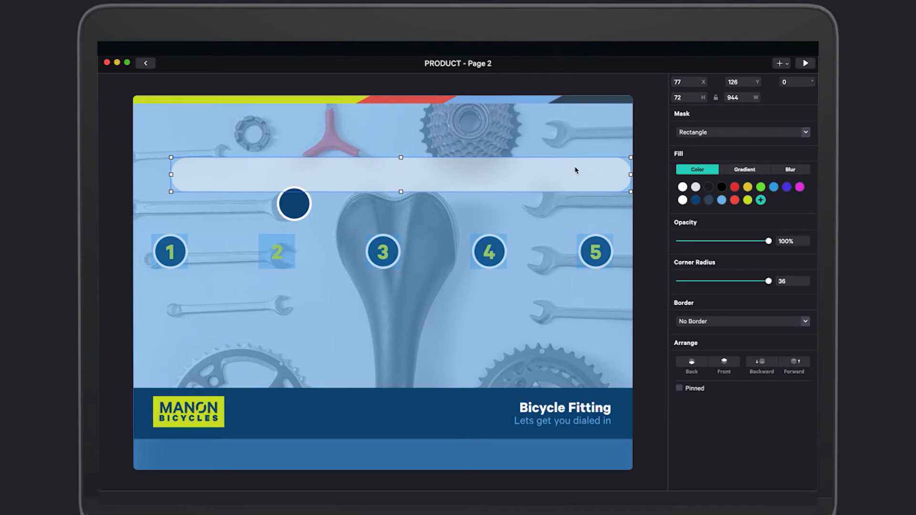
pyautogui.moveTo(575, 170); pyautogui.dragTo(549, 157)
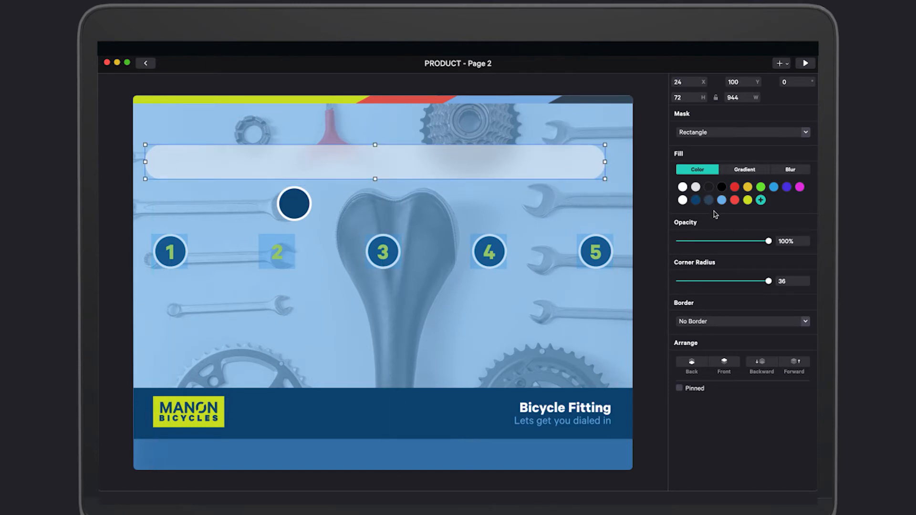
pyautogui.moveTo(525, 169); pyautogui.dragTo(523, 160)
pyautogui.click(795, 172)
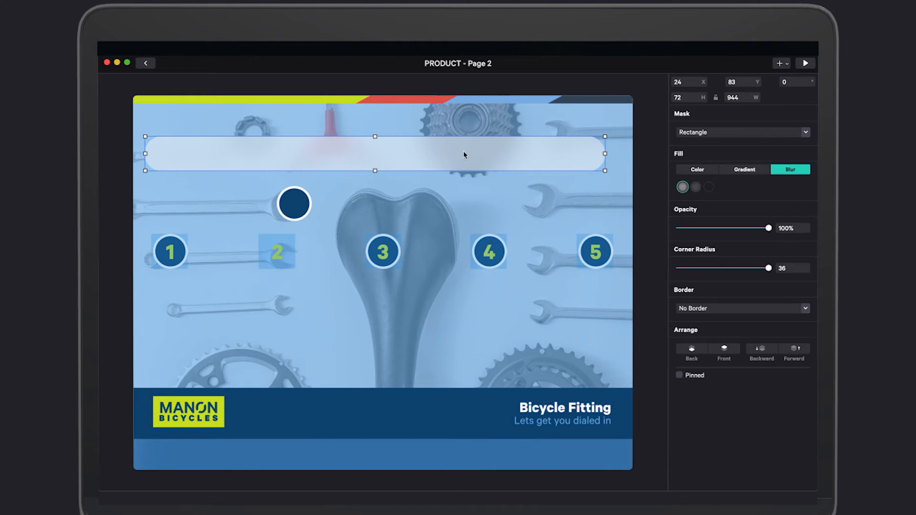
pyautogui.moveTo(464, 155)
pyautogui.mouseDown()
pyautogui.moveTo(466, 136)
pyautogui.moveTo(468, 183)
pyautogui.moveTo(462, 169)
pyautogui.moveTo(462, 176)
pyautogui.moveTo(488, 189)
pyautogui.moveTo(470, 266)
pyautogui.mouseUp()
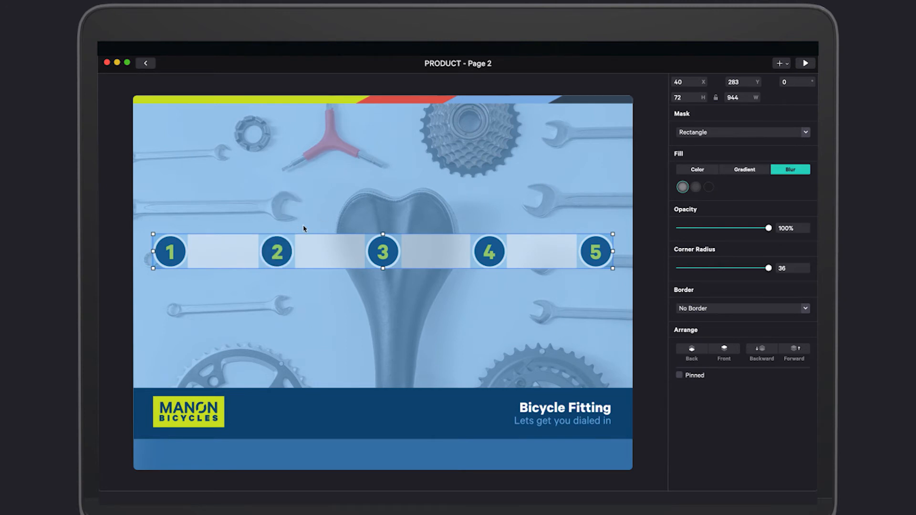
pyautogui.click(657, 227)
# Pull the hotspot over number 2 away to about X 185, Y 164 and the number text to about X 242, Y 247
pyautogui.click(280, 260)
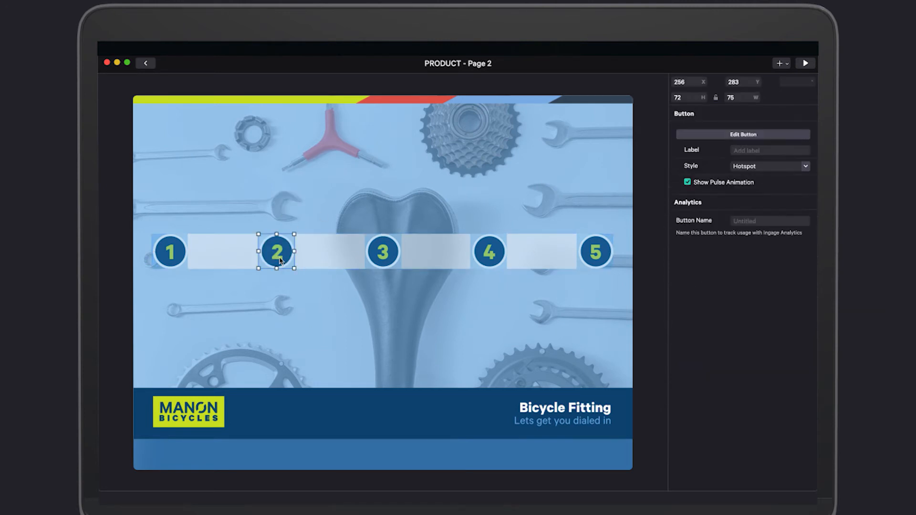
pyautogui.moveTo(280, 260); pyautogui.dragTo(244, 202)
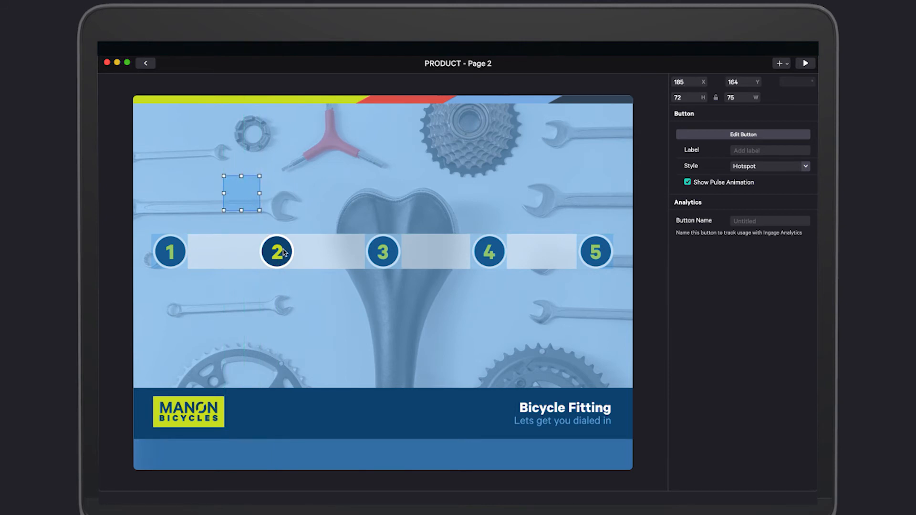
pyautogui.click(284, 252)
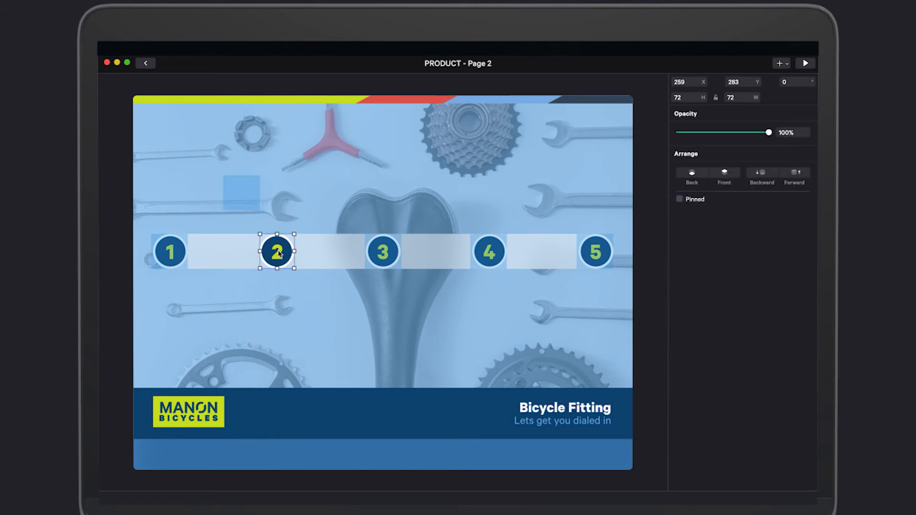
pyautogui.moveTo(280, 253); pyautogui.dragTo(271, 236)
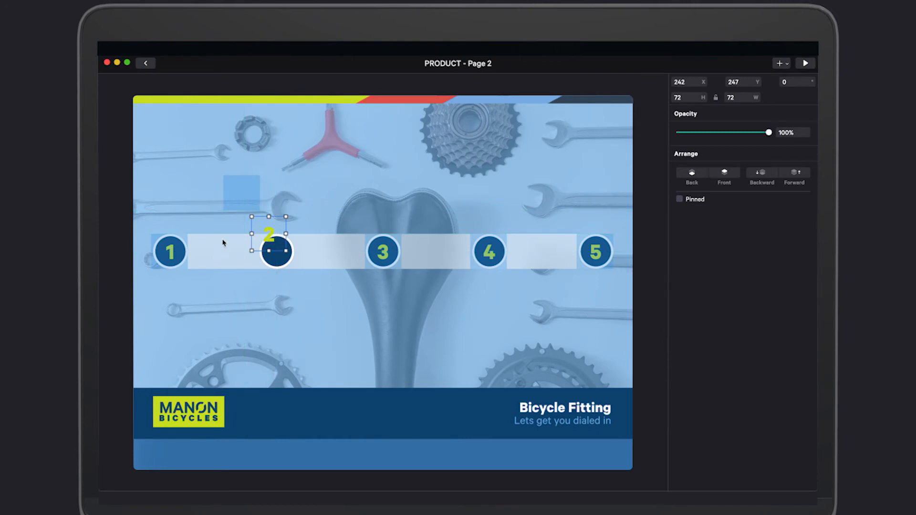
# Inspect the font settings of the number 2 text and put the hotspot back over the circle at X 256, Y 283
pyautogui.doubleClick(270, 236)
pyautogui.doubleClick(269, 236)
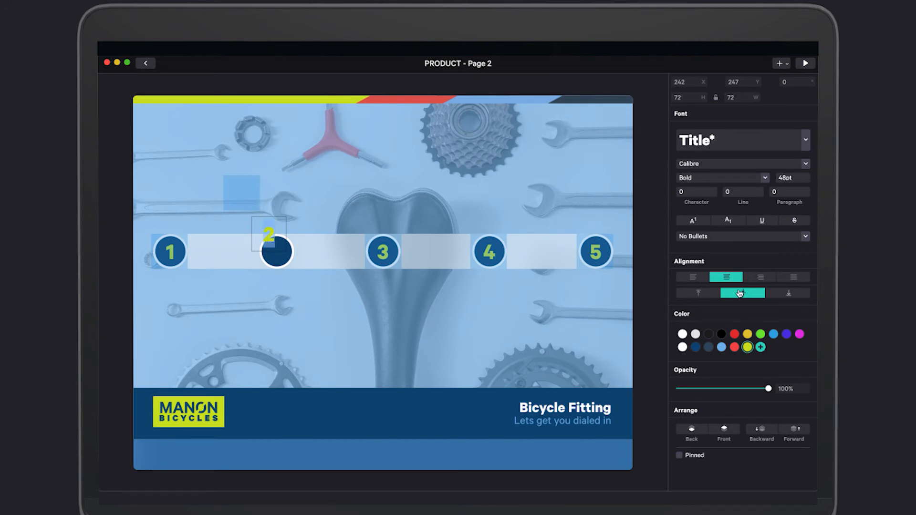
pyautogui.click(646, 211)
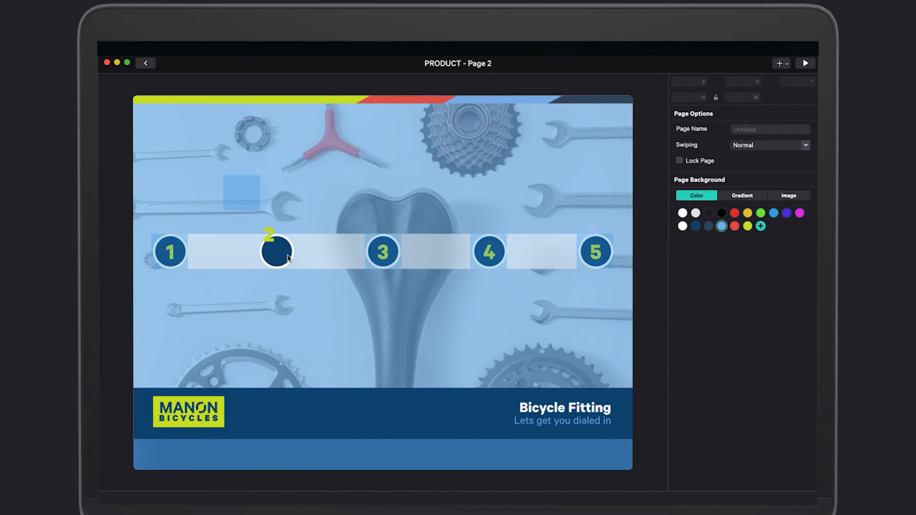
pyautogui.moveTo(235, 191); pyautogui.dragTo(282, 250)
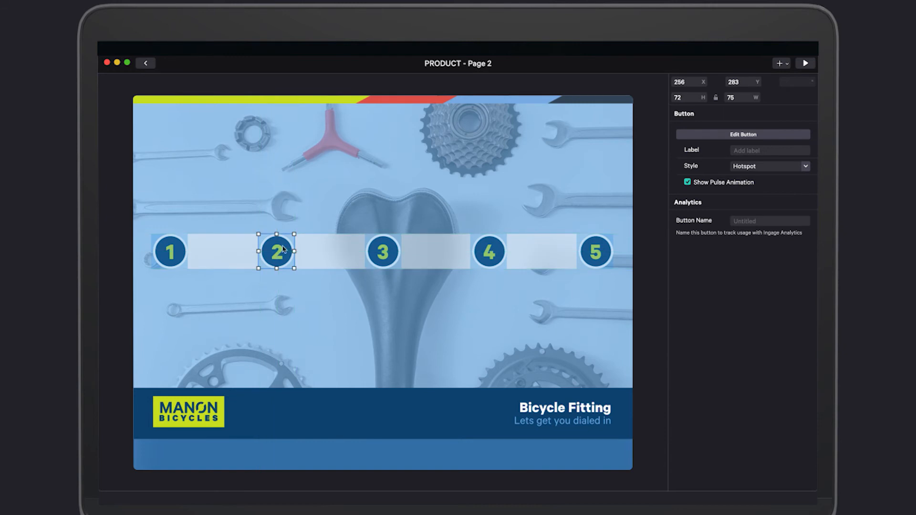
# View which kinds of hotspots and points of interest can be added to the page
pyautogui.click(783, 64)
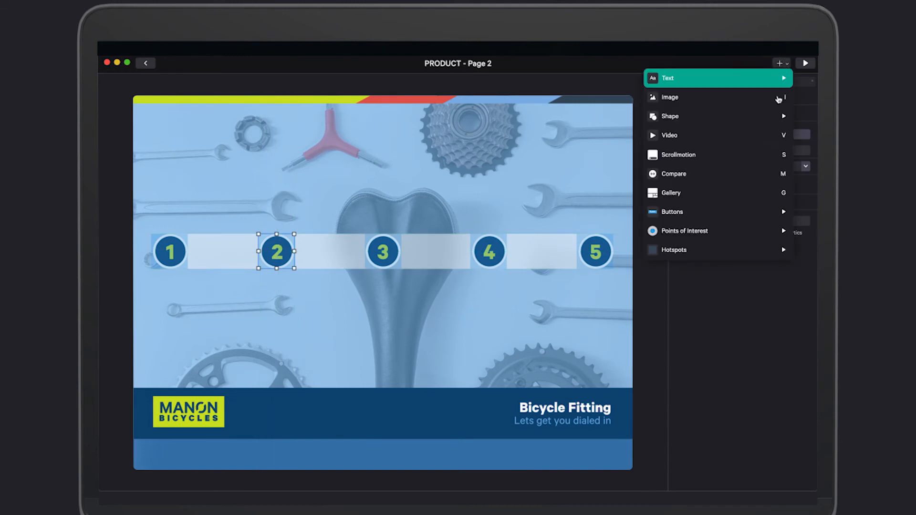
pyautogui.moveTo(716, 253)
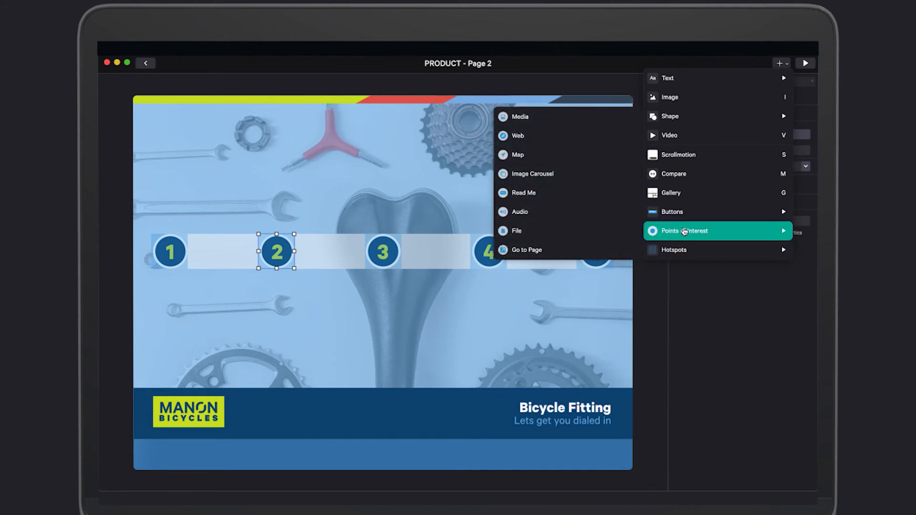
pyautogui.click(610, 87)
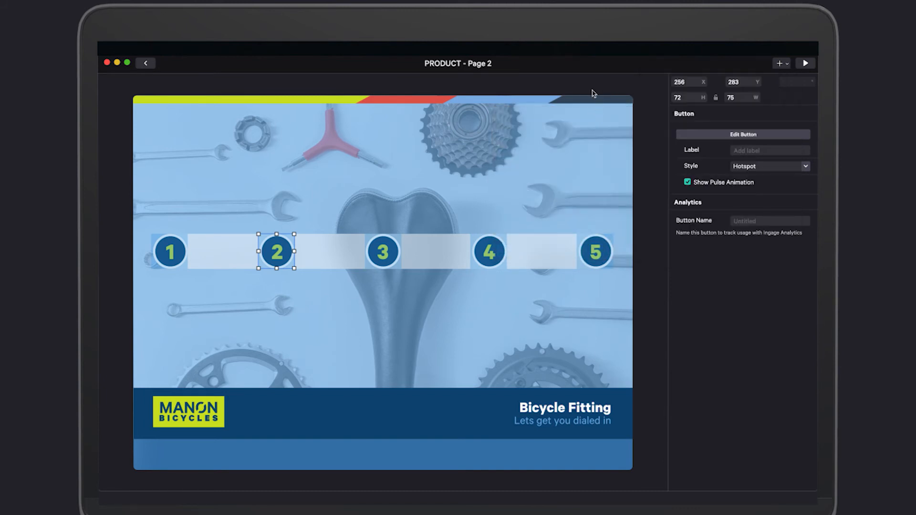
# Open the popup behind hotspot 2, examine its heading and body text styling, and return to the page with nothing selected
pyautogui.doubleClick(275, 252)
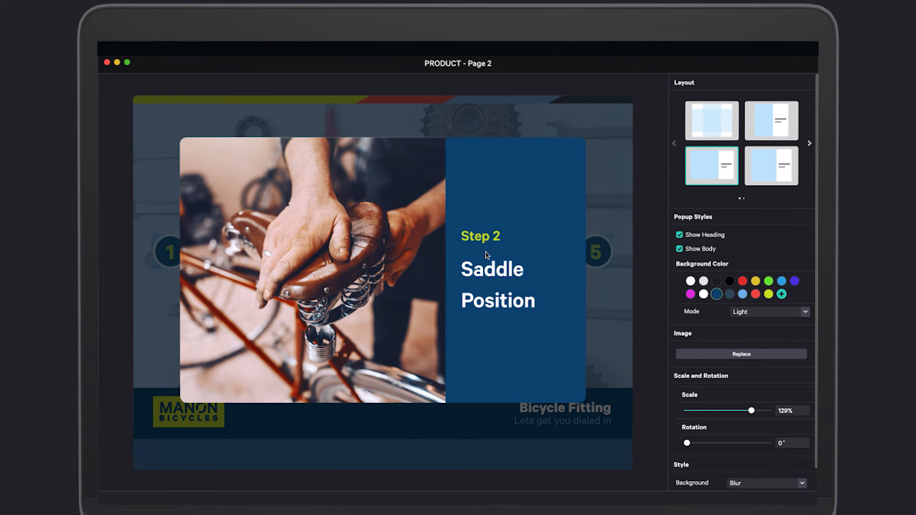
pyautogui.click(481, 236)
pyautogui.click(487, 288)
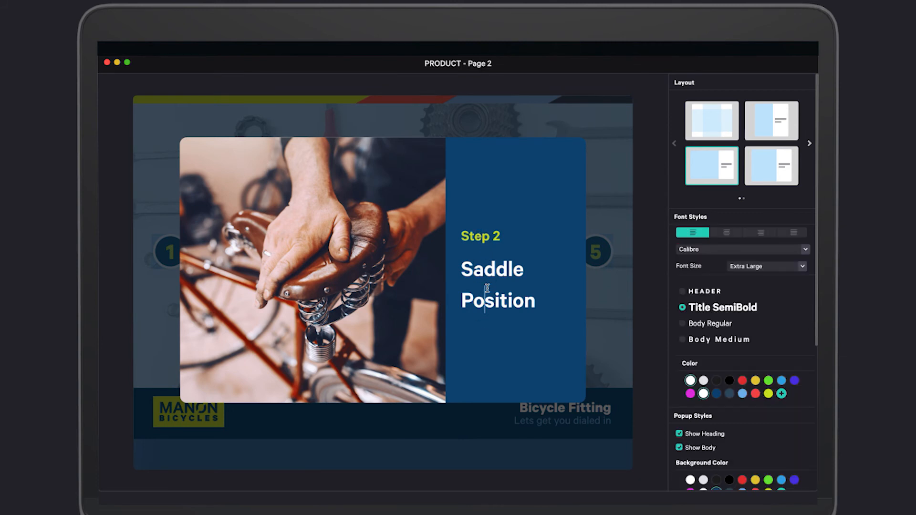
pyautogui.click(498, 192)
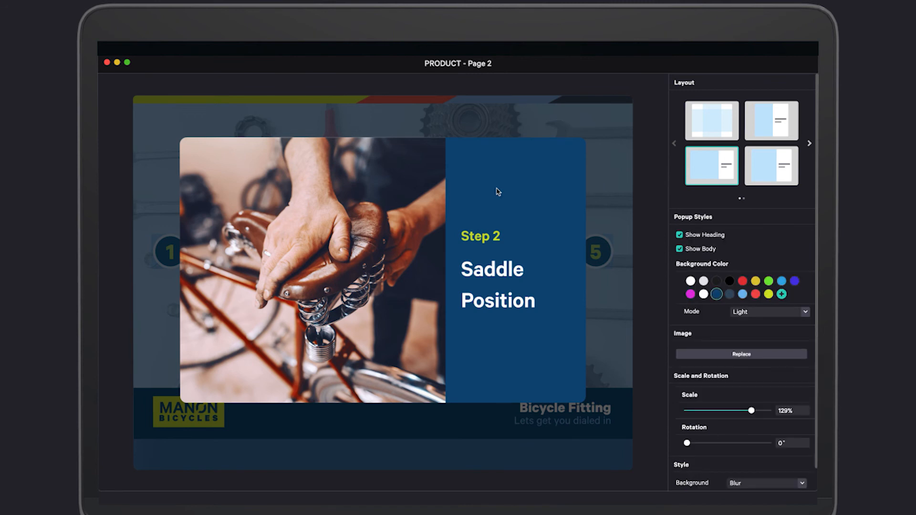
pyautogui.click(620, 169)
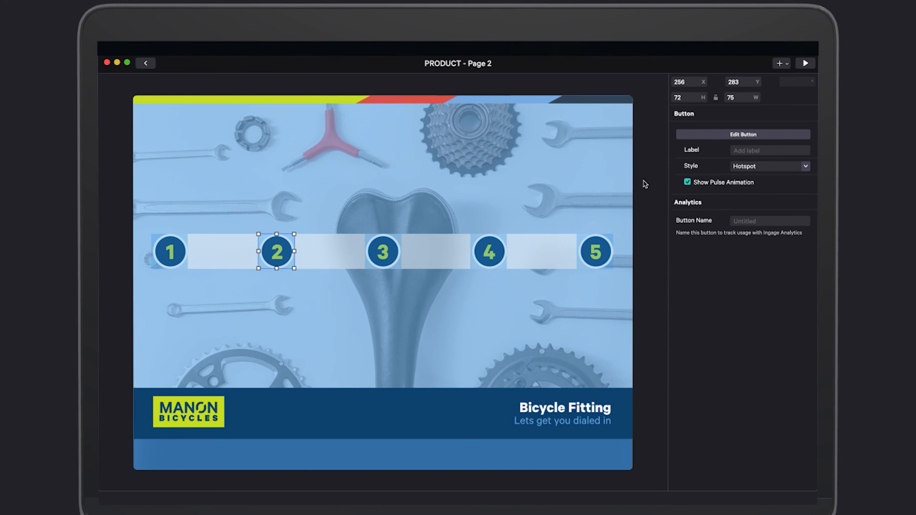
pyautogui.click(644, 181)
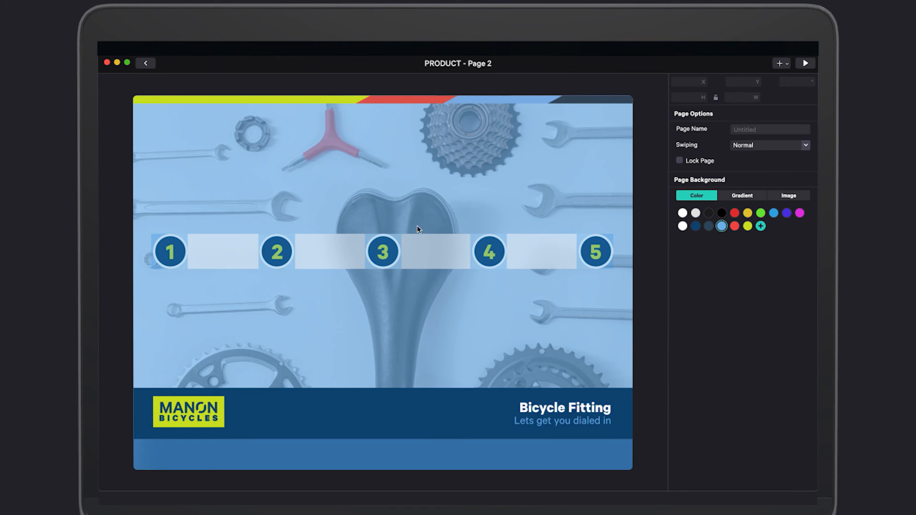